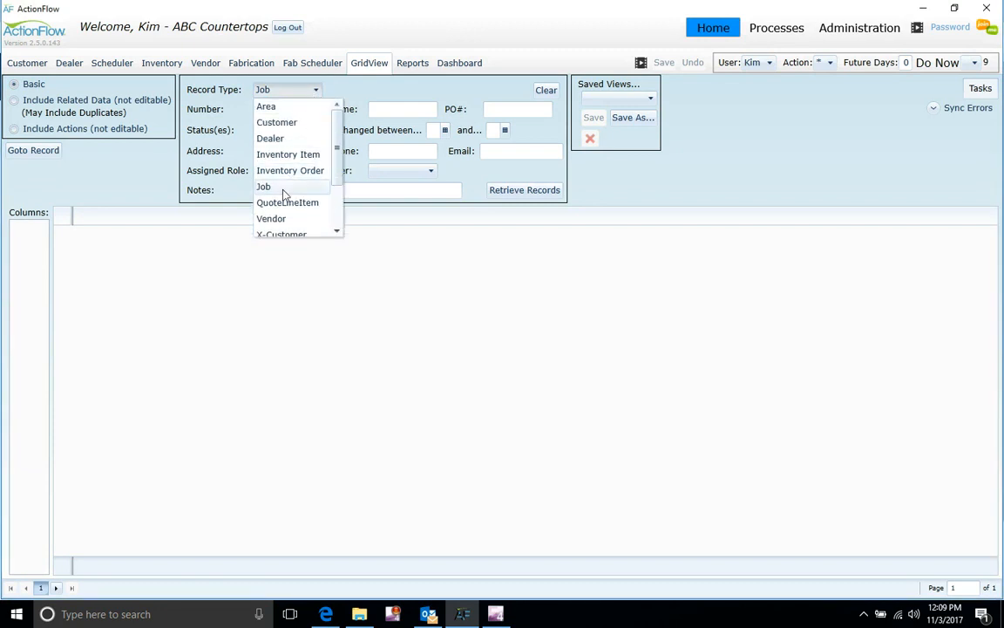
# Step: Retrieve all Job records, and narrow the search to jobs with the Accepted status
pyautogui.click(283, 191)
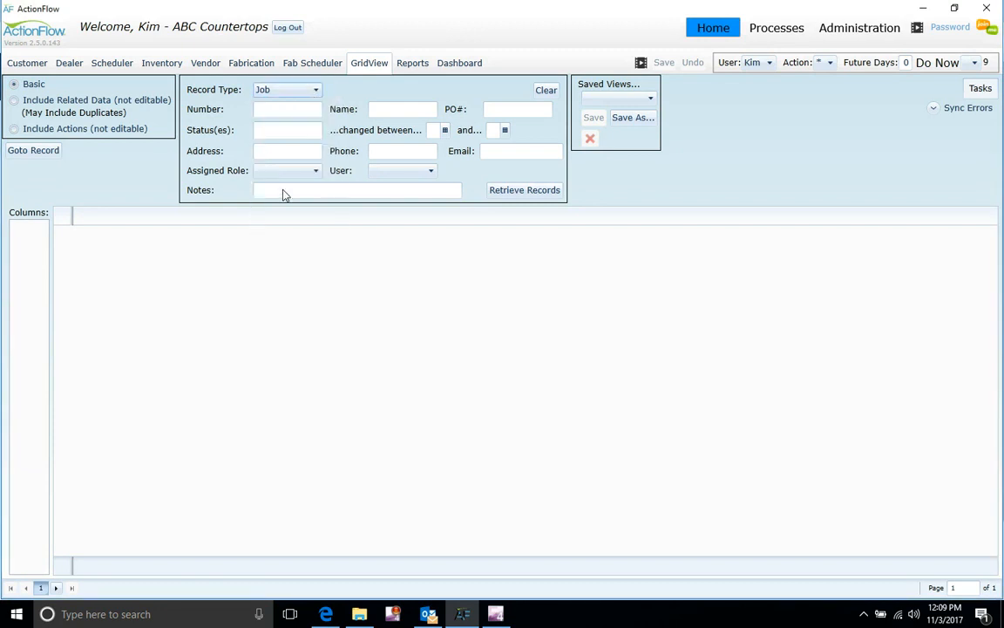
pyautogui.click(524, 190)
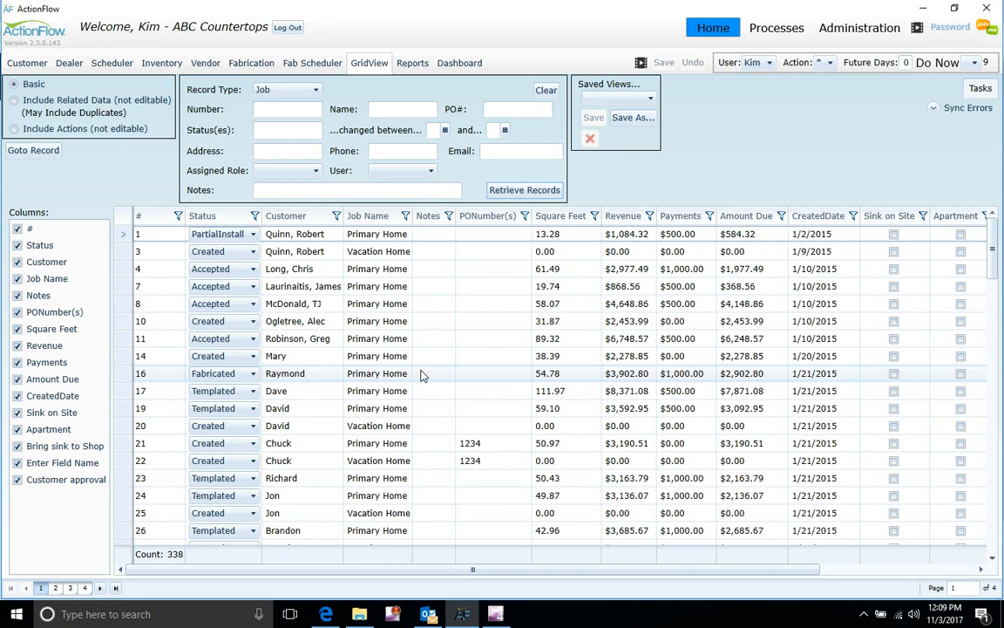
pyautogui.click(286, 129)
pyautogui.write('Accepted')
pyautogui.press('Return')
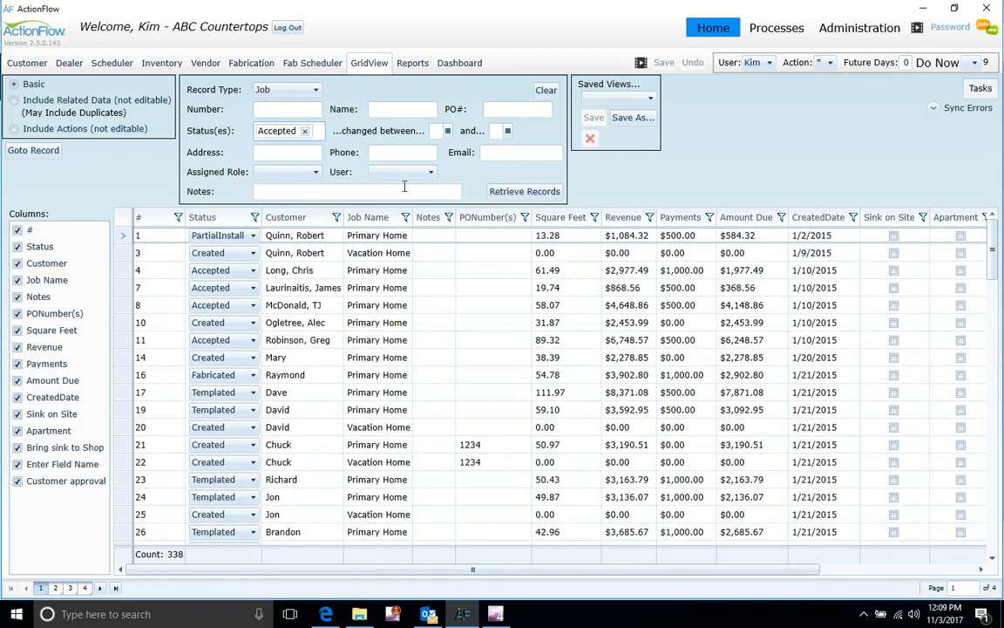
pyautogui.click(524, 191)
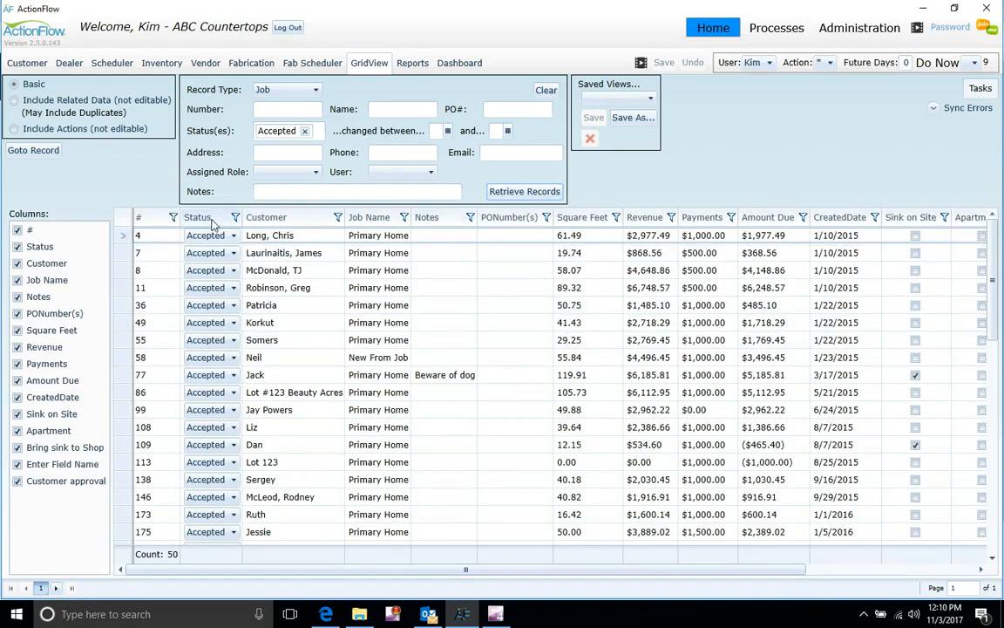
# Step: Clear the search criteria and retrieve the jobs matching the address 123
pyautogui.click(554, 92)
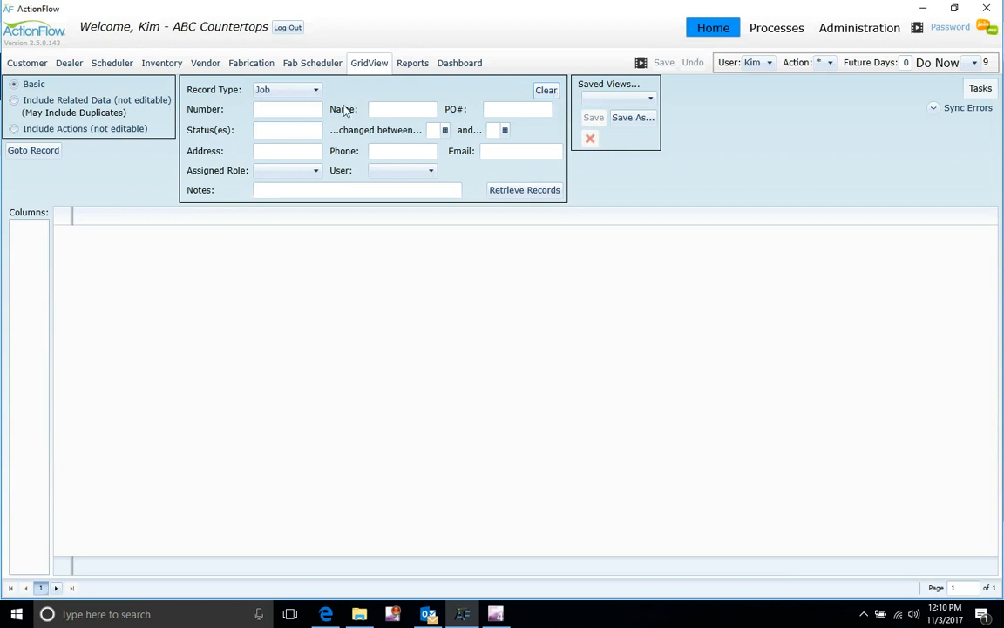
pyautogui.click(293, 157)
pyautogui.click(517, 191)
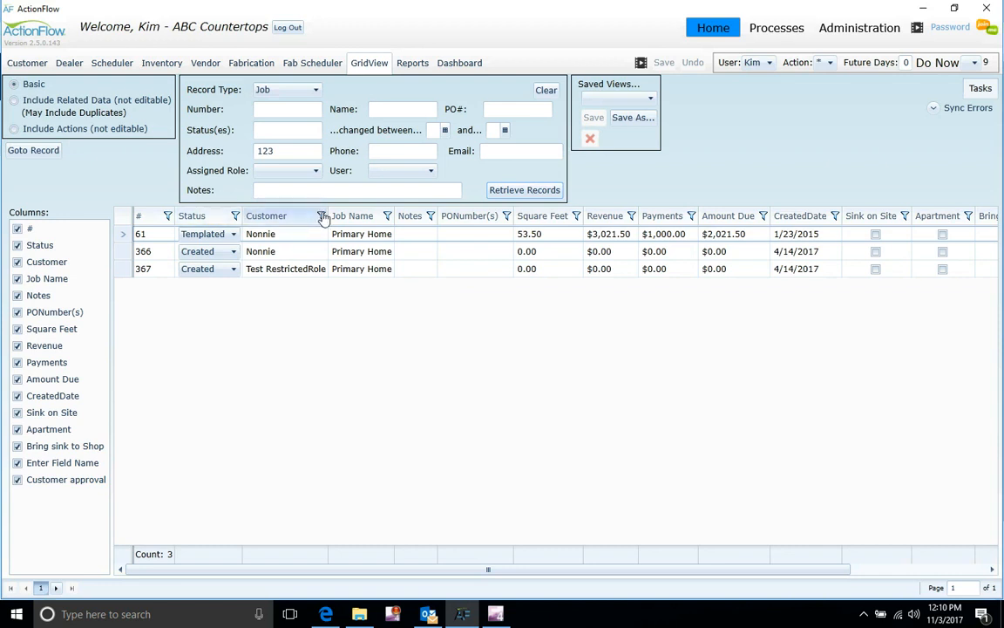
# Step: Reset the search to all jobs and filter the Customer column to names that start with A
pyautogui.click(545, 90)
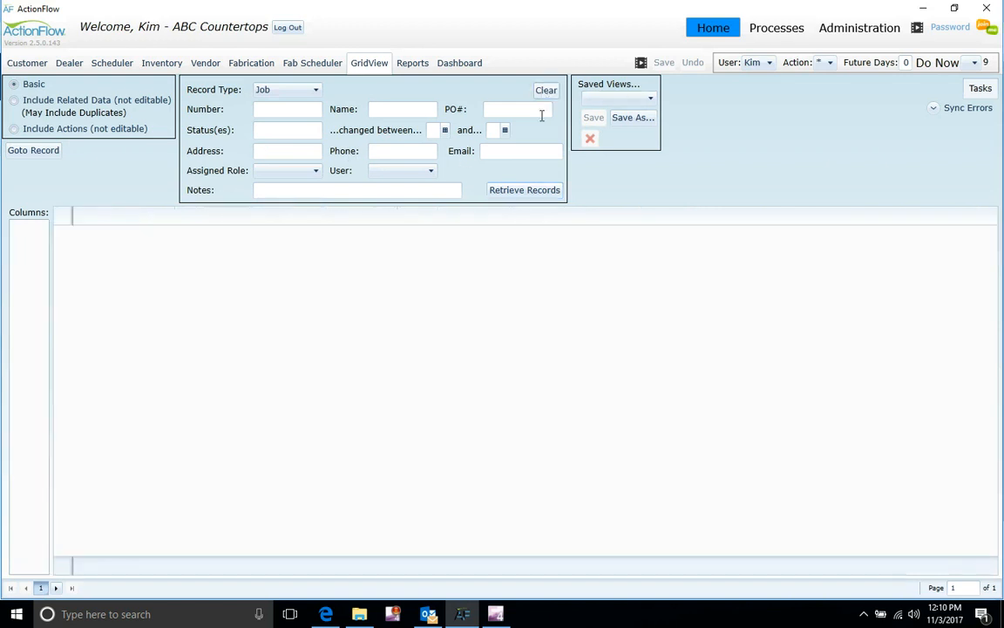
pyautogui.click(525, 192)
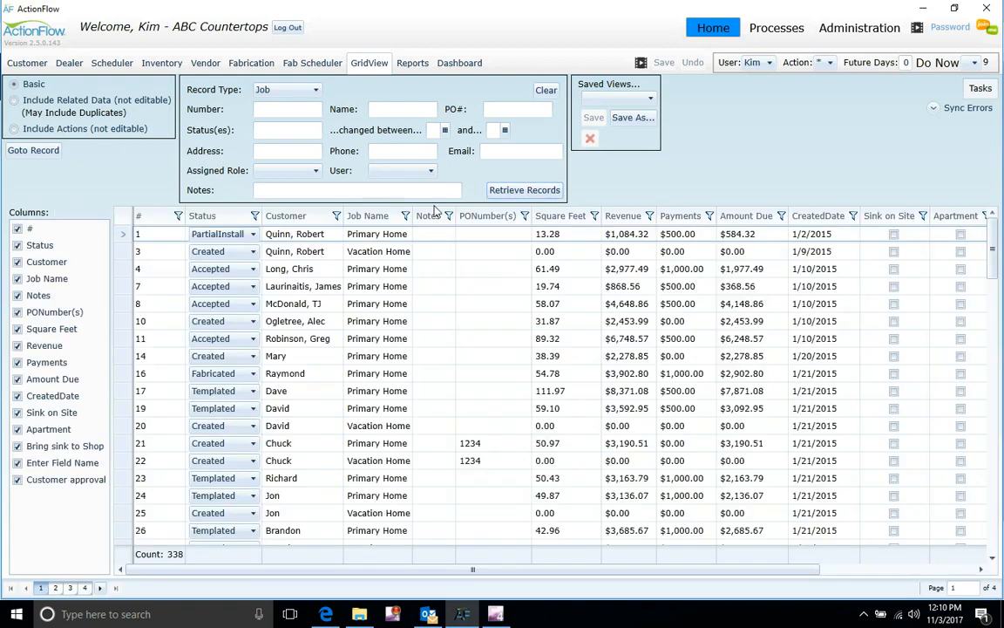
pyautogui.click(335, 218)
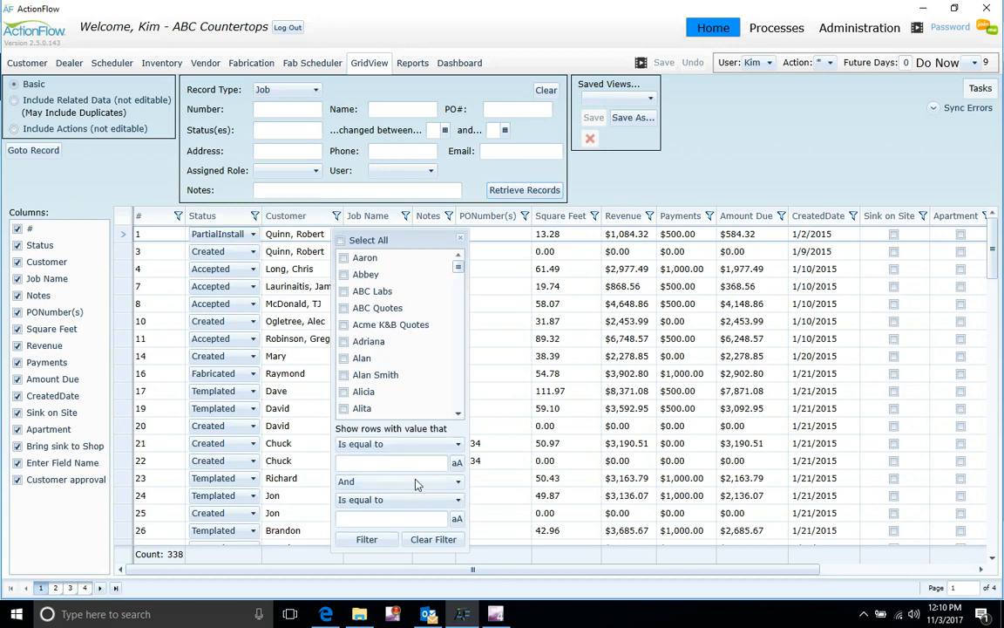
pyautogui.click(457, 443)
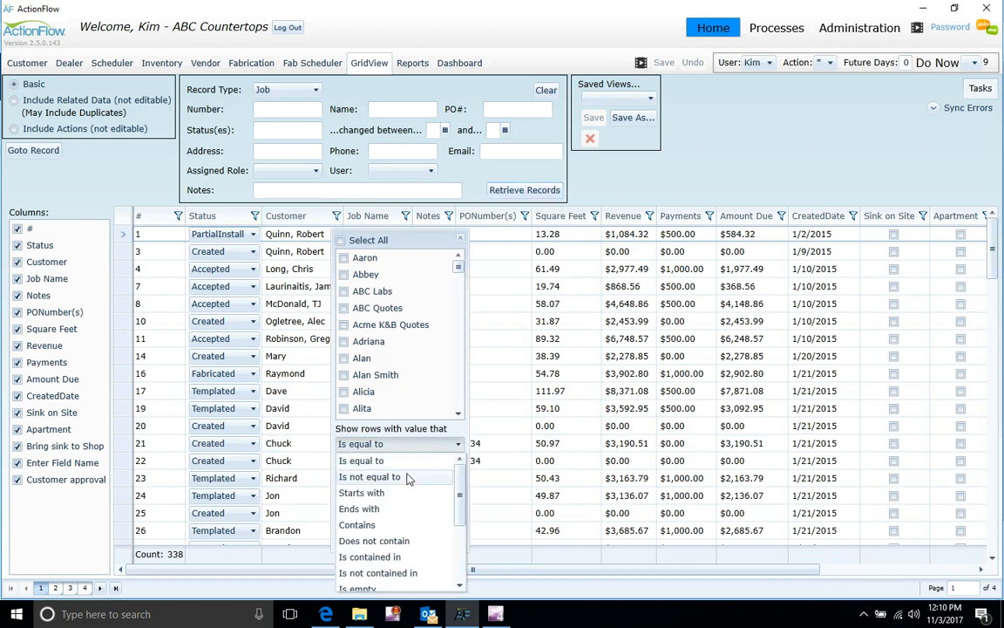
pyautogui.click(403, 492)
pyautogui.click(404, 463)
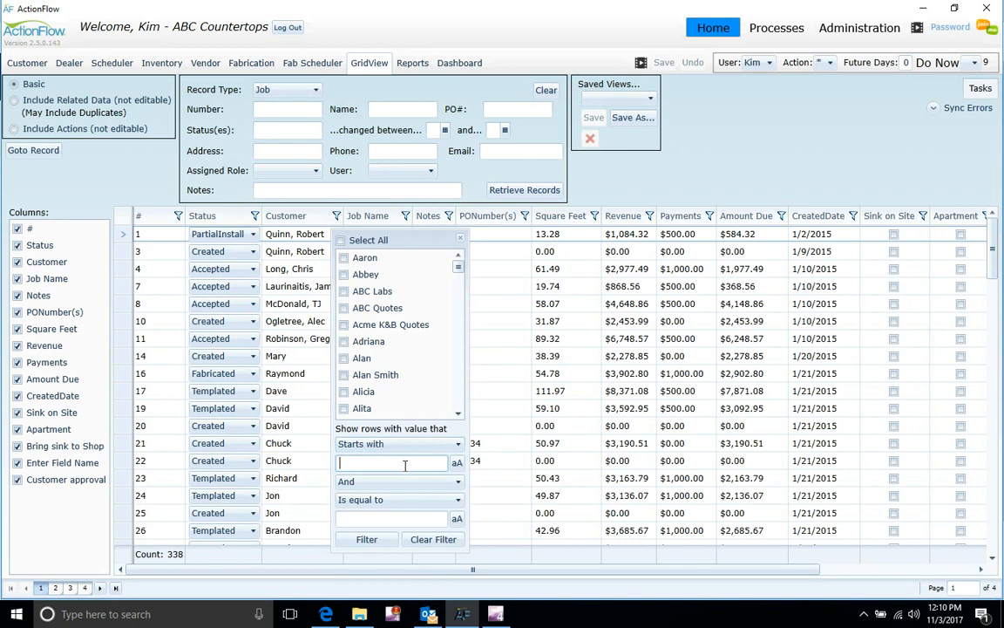
pyautogui.write('A')
pyautogui.click(367, 539)
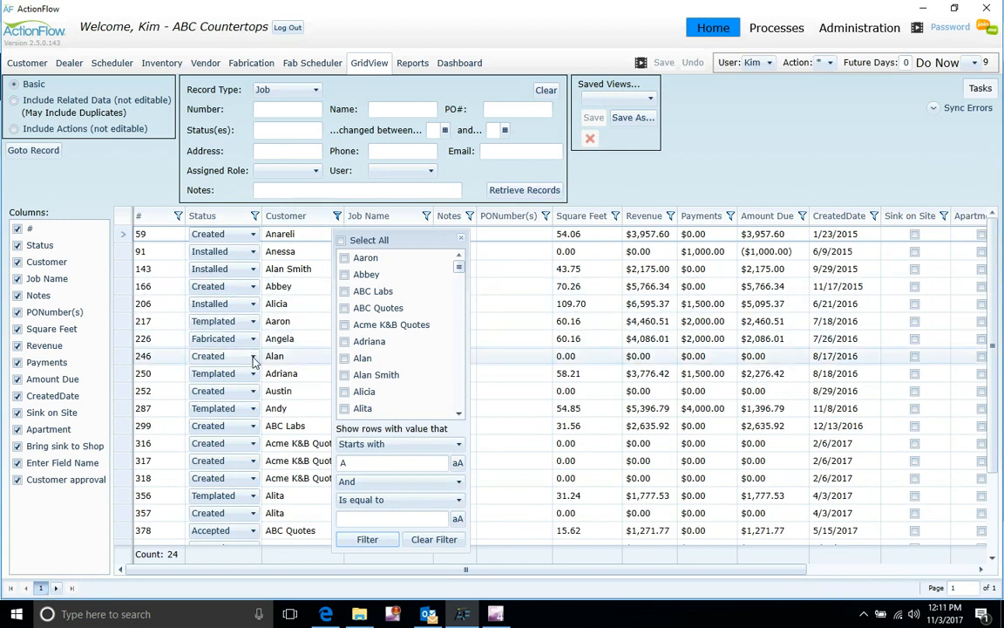
# Step: Remove the Customer column filter and open the first job's notes, PO number and job name cells for editing
pyautogui.click(434, 547)
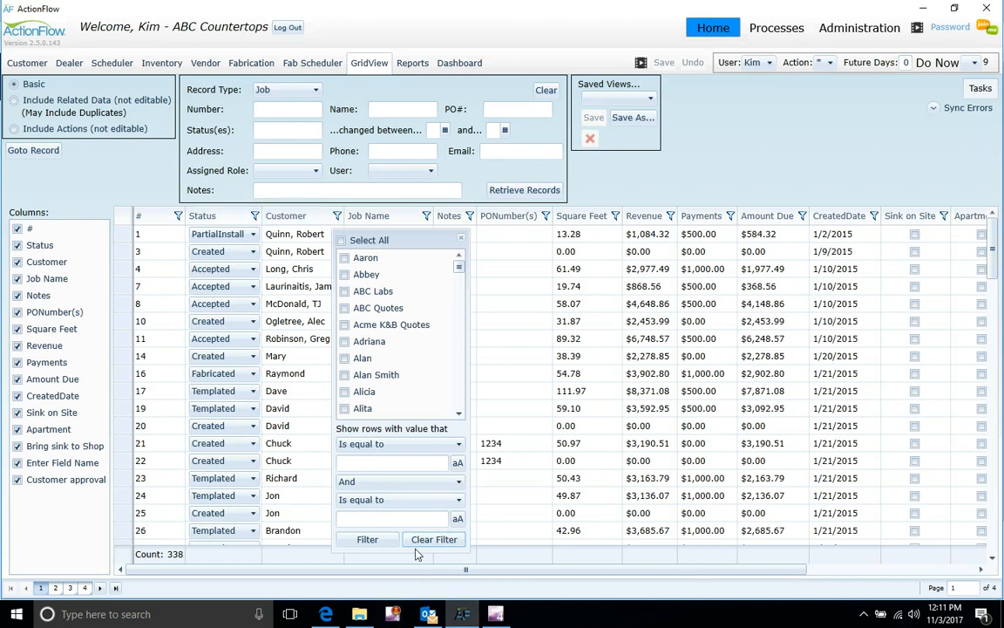
pyautogui.click(461, 239)
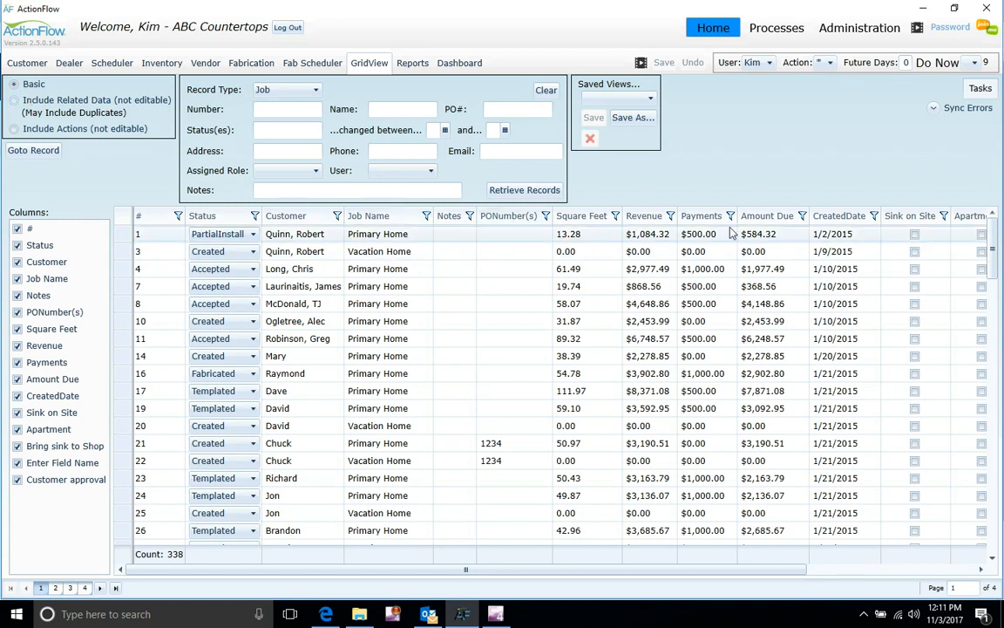
pyautogui.click(452, 235)
pyautogui.click(509, 234)
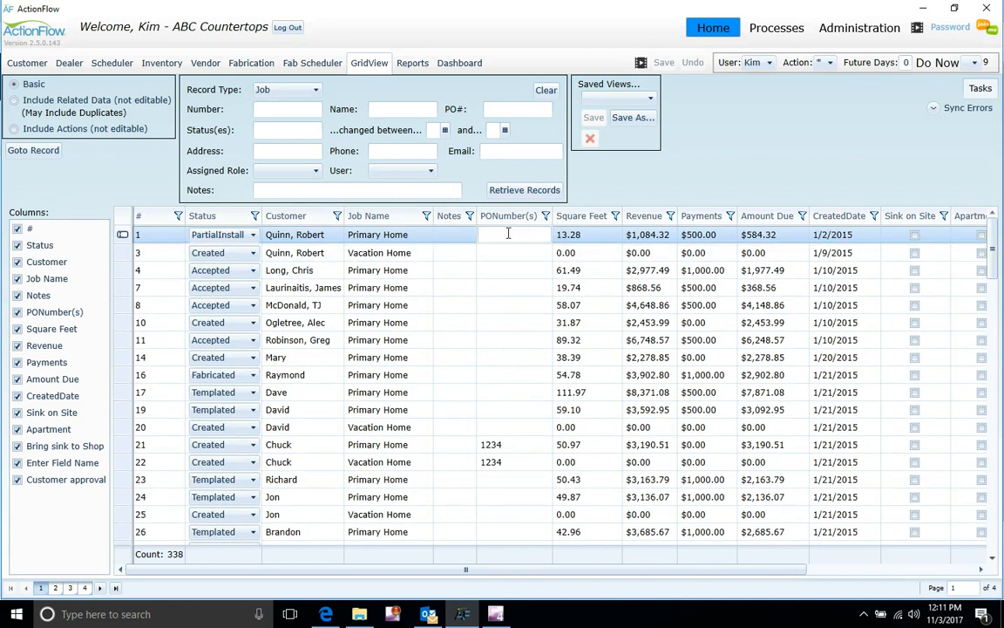
pyautogui.click(417, 234)
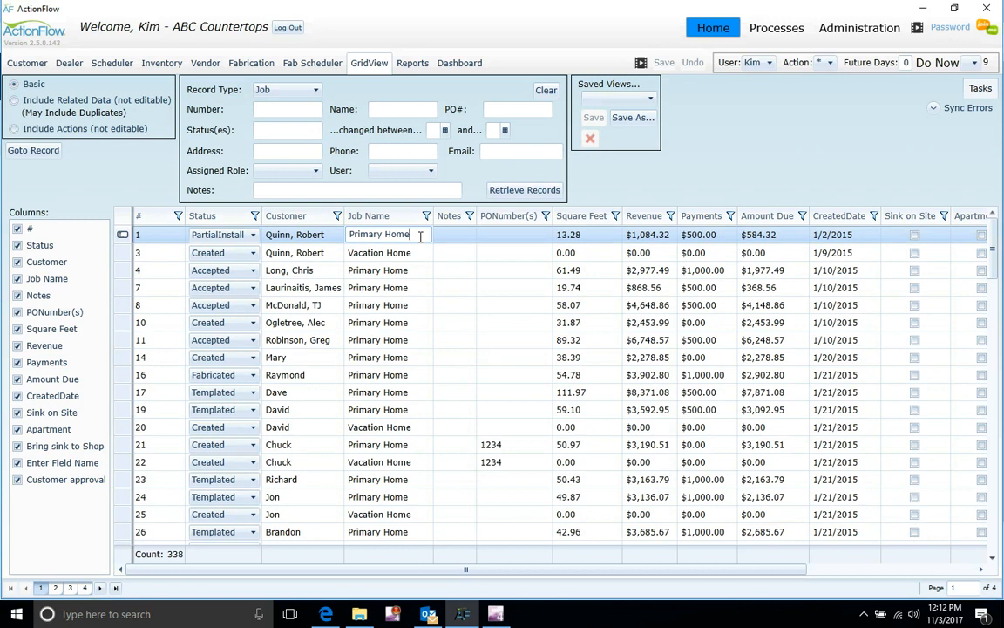
# Step: Retrieve all Customer records with related data included and look through their address columns
pyautogui.click(16, 102)
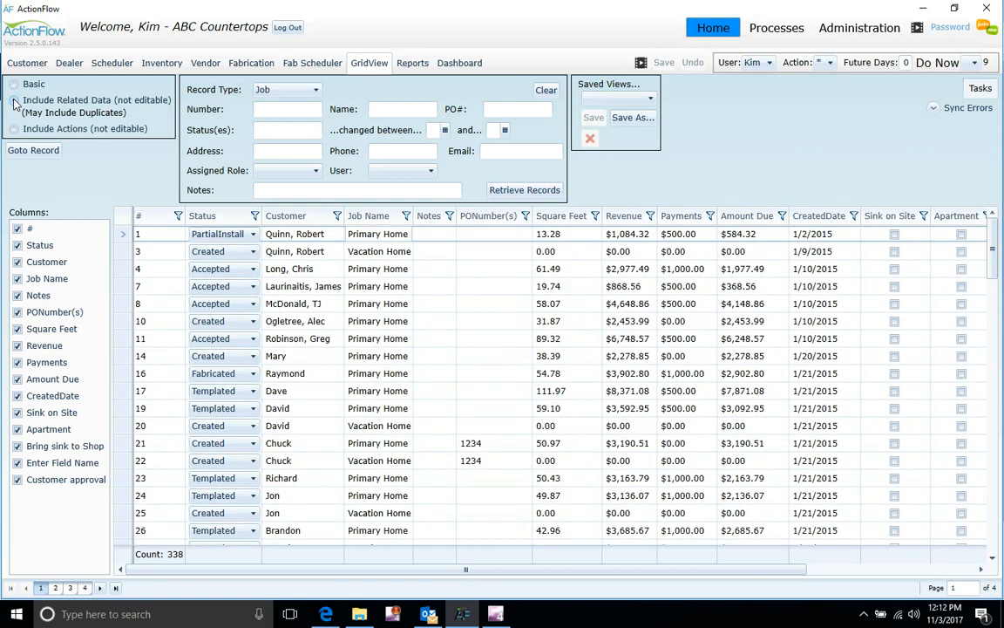
pyautogui.click(15, 102)
pyautogui.click(290, 89)
pyautogui.click(279, 123)
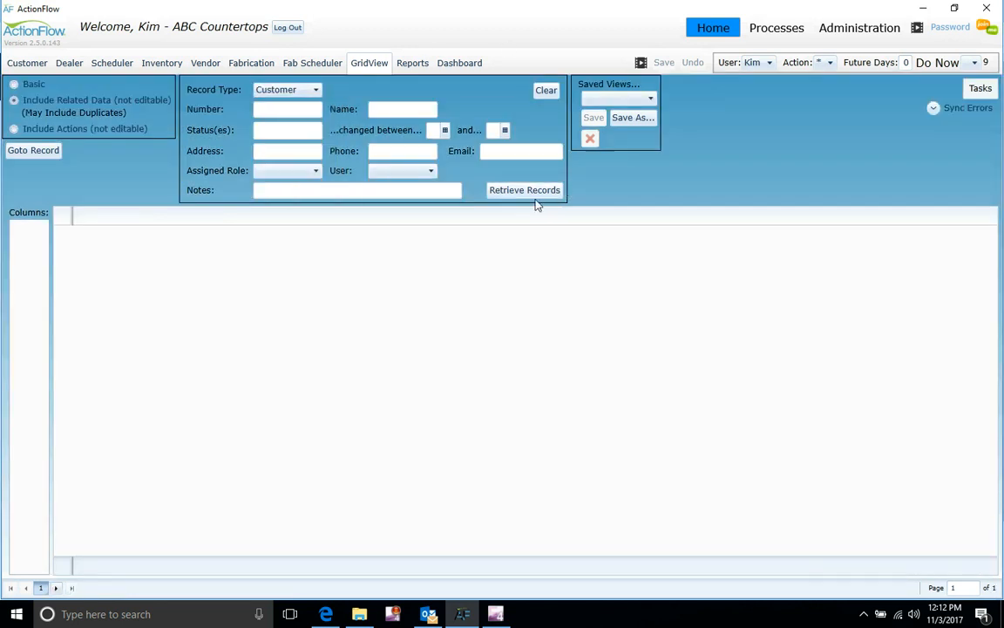
pyautogui.click(537, 200)
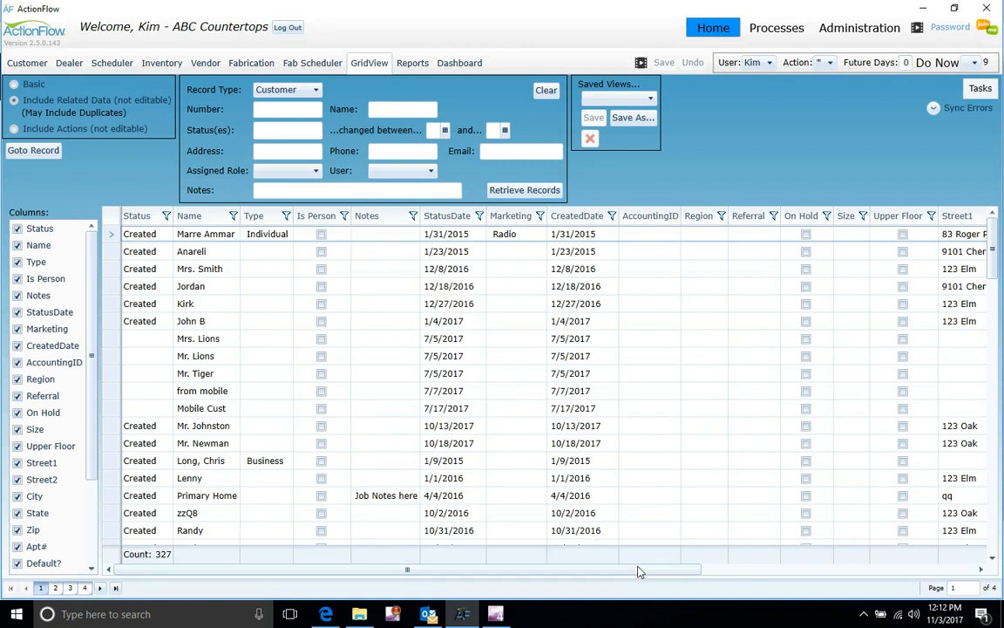
pyautogui.moveTo(639, 575); pyautogui.dragTo(855, 561)
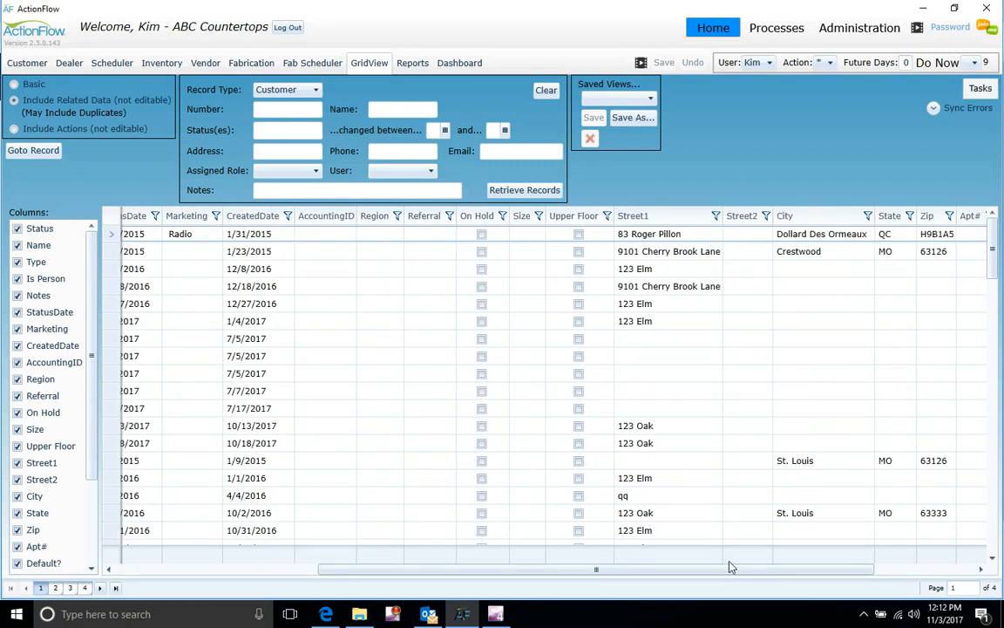
pyautogui.moveTo(795, 568); pyautogui.dragTo(282, 591)
# Step: Retrieve all Job records with related data included and look through the address, phone, dealer, role and user columns
pyautogui.click(283, 89)
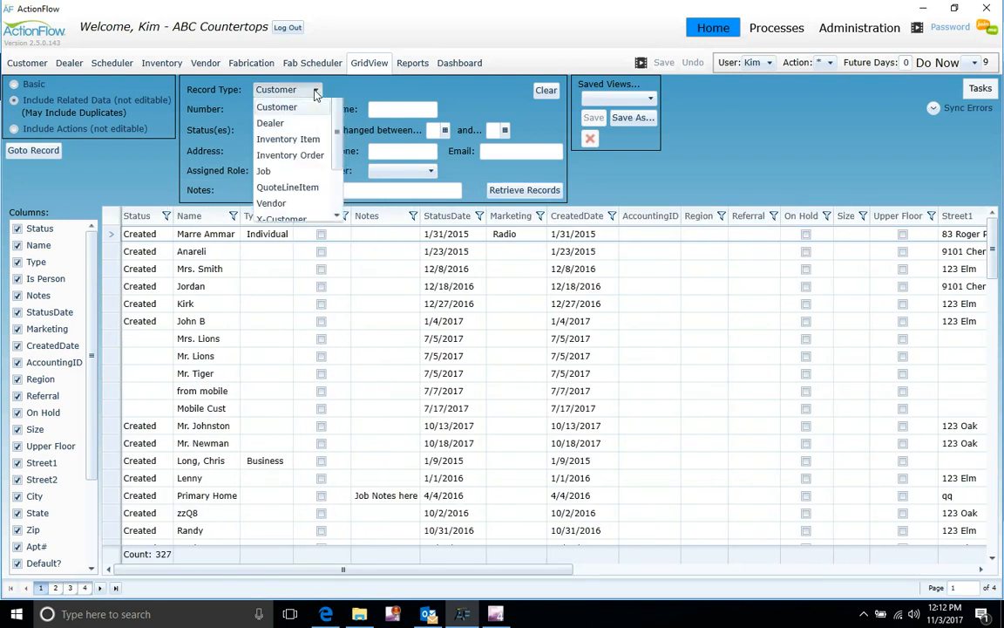
pyautogui.click(268, 186)
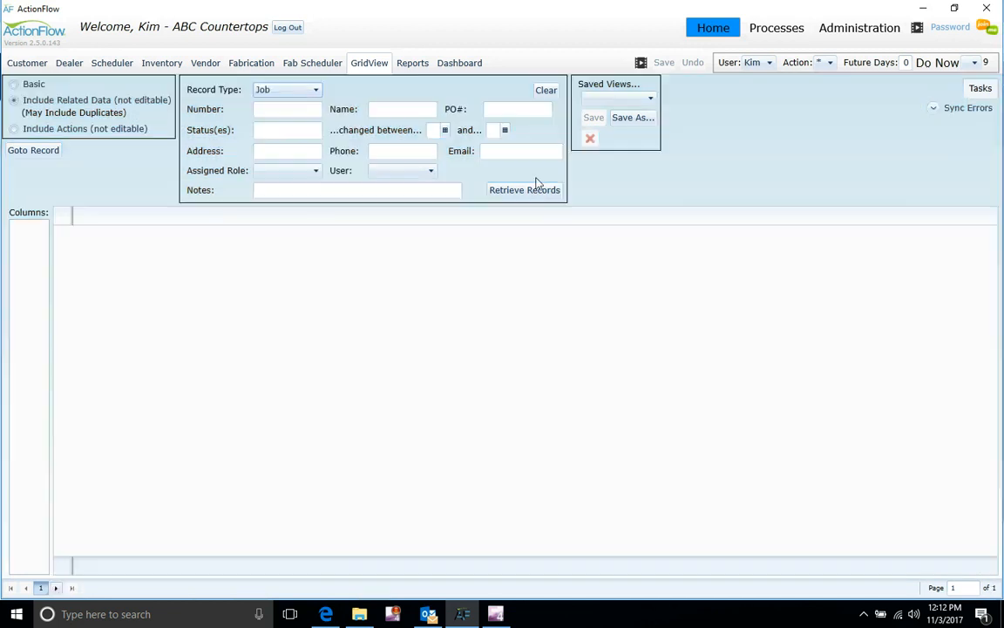
pyautogui.click(529, 191)
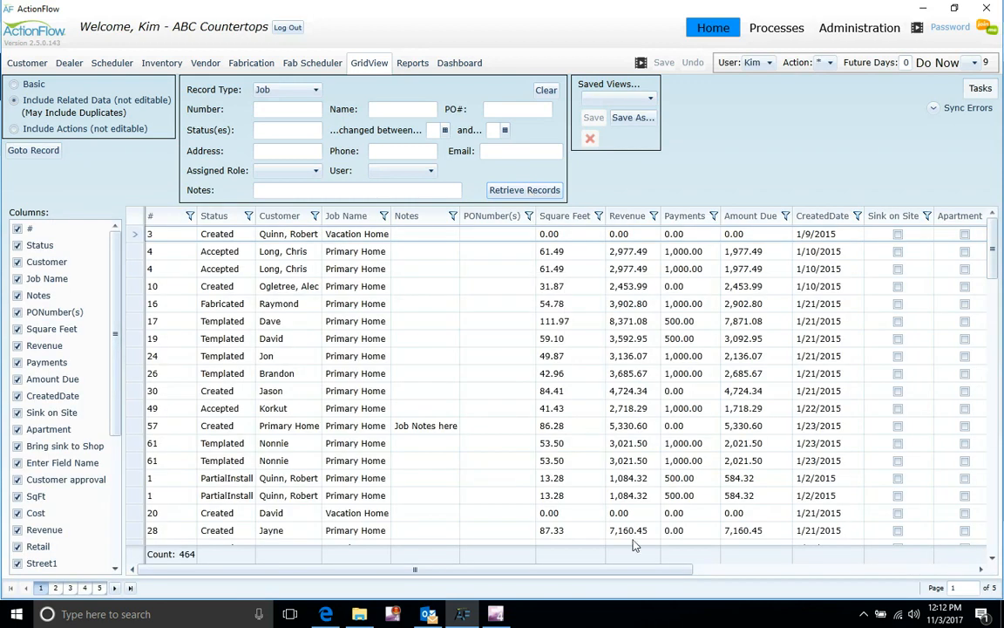
pyautogui.moveTo(604, 571); pyautogui.dragTo(1002, 548)
pyautogui.moveTo(820, 551); pyautogui.dragTo(1002, 568)
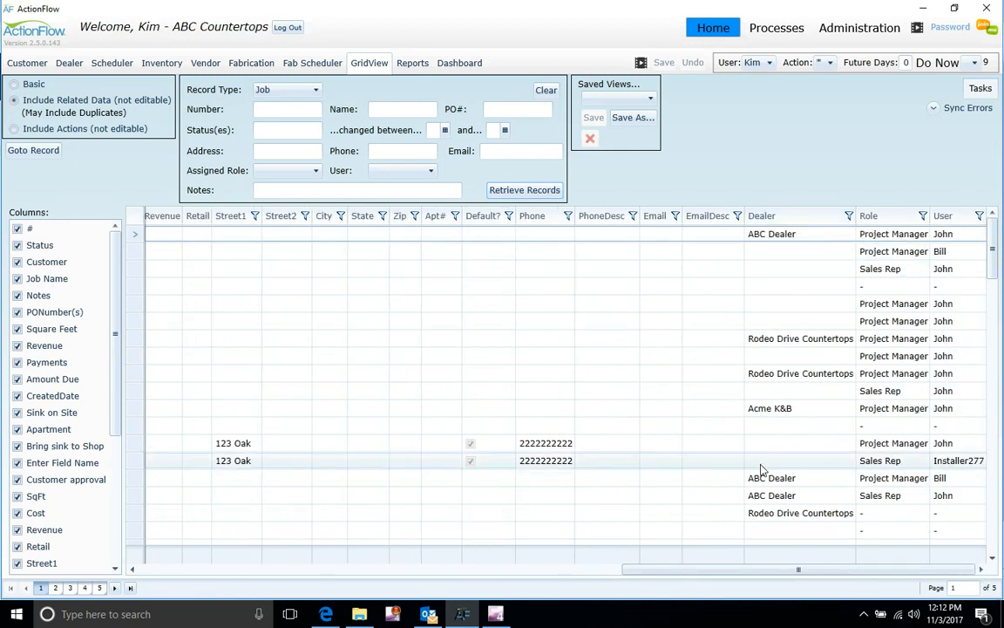
pyautogui.moveTo(661, 569); pyautogui.dragTo(122, 577)
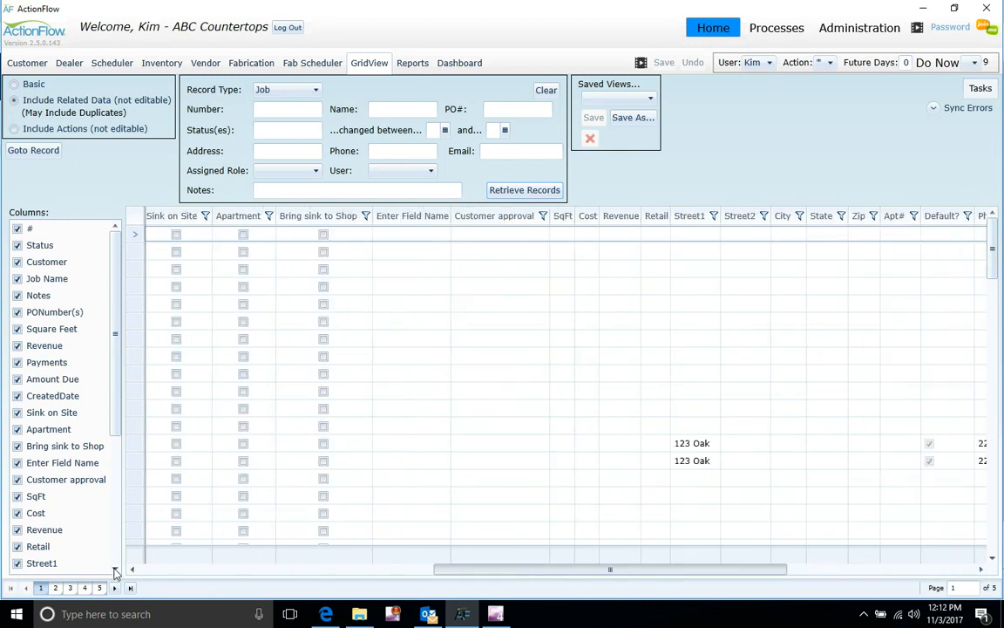
# Step: Switch the job search to include actions and try to retrieve records without any date criteria
pyautogui.click(14, 129)
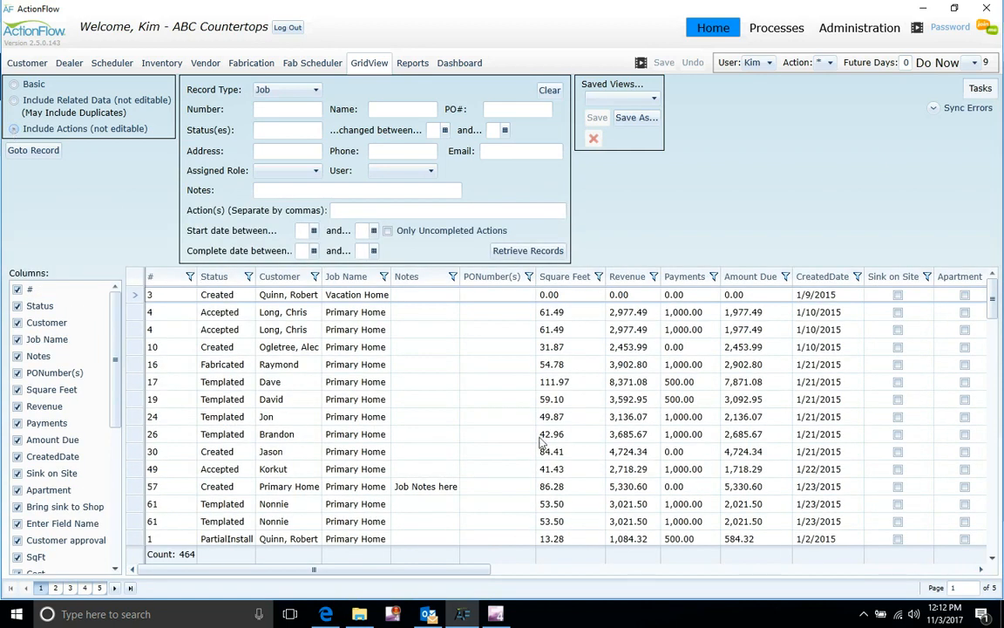
pyautogui.click(526, 251)
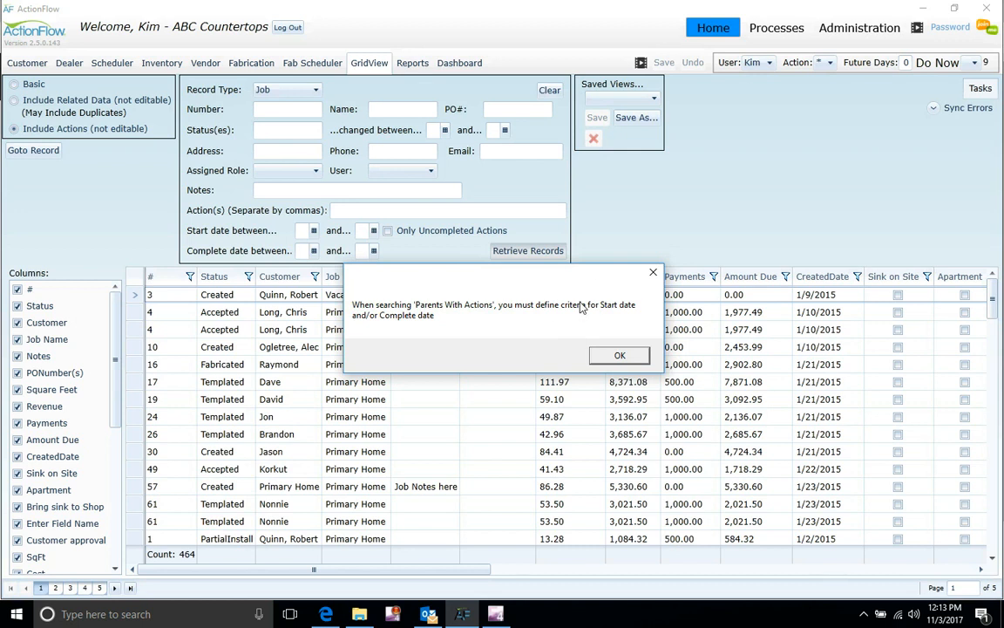
pyautogui.click(611, 354)
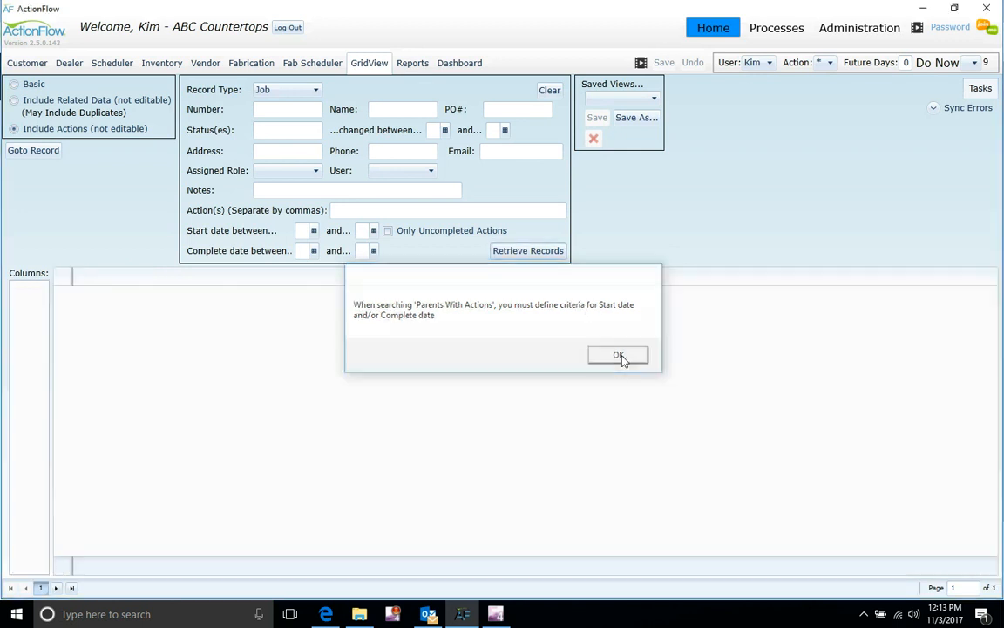
# Step: Retrieve the jobs with actions that have a complete date from 10/1/2017
pyautogui.click(312, 255)
pyautogui.click(309, 269)
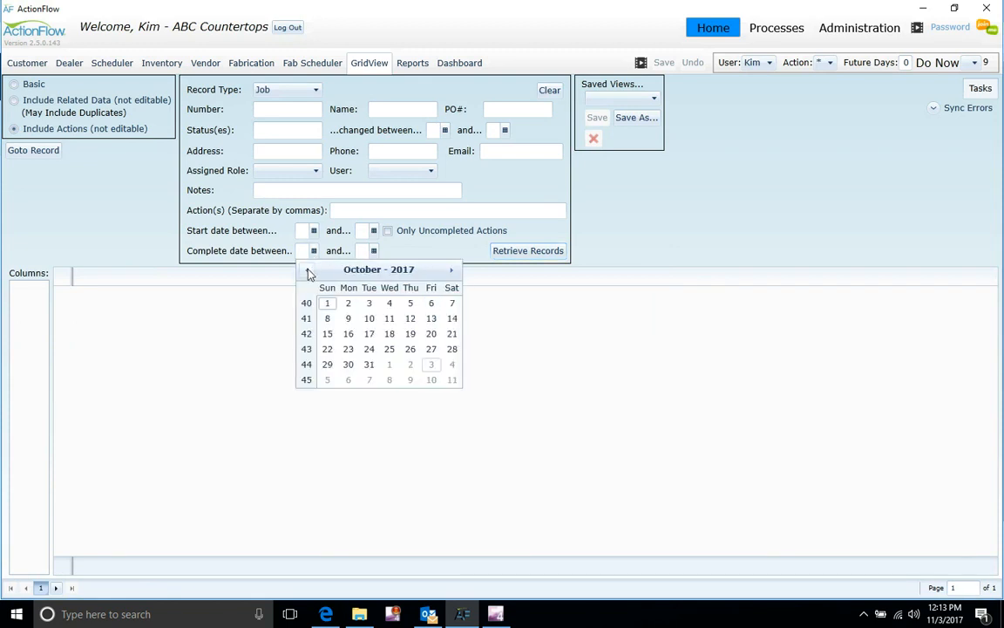
pyautogui.click(331, 303)
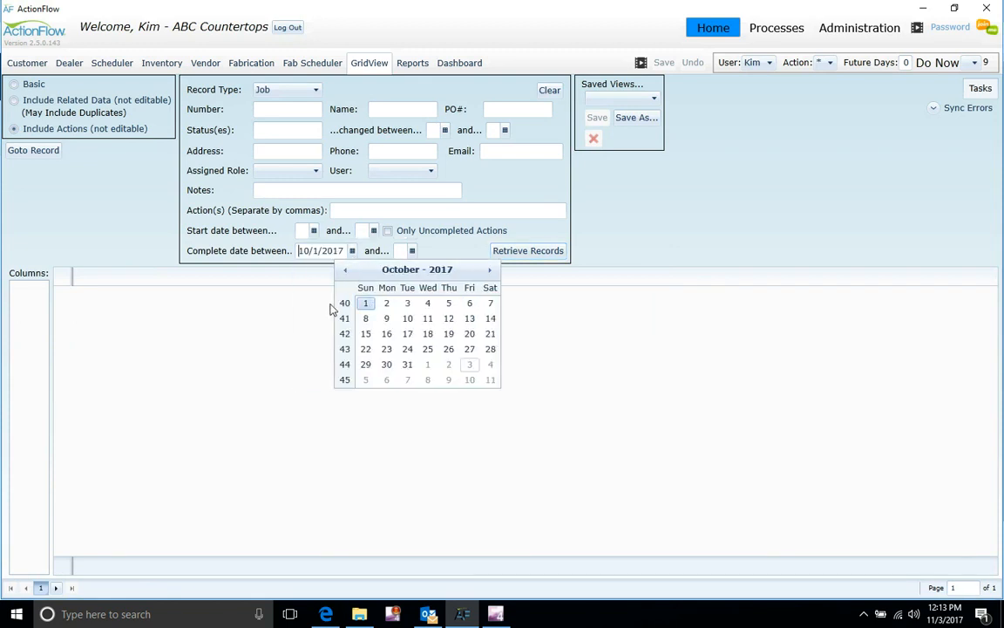
pyautogui.click(541, 253)
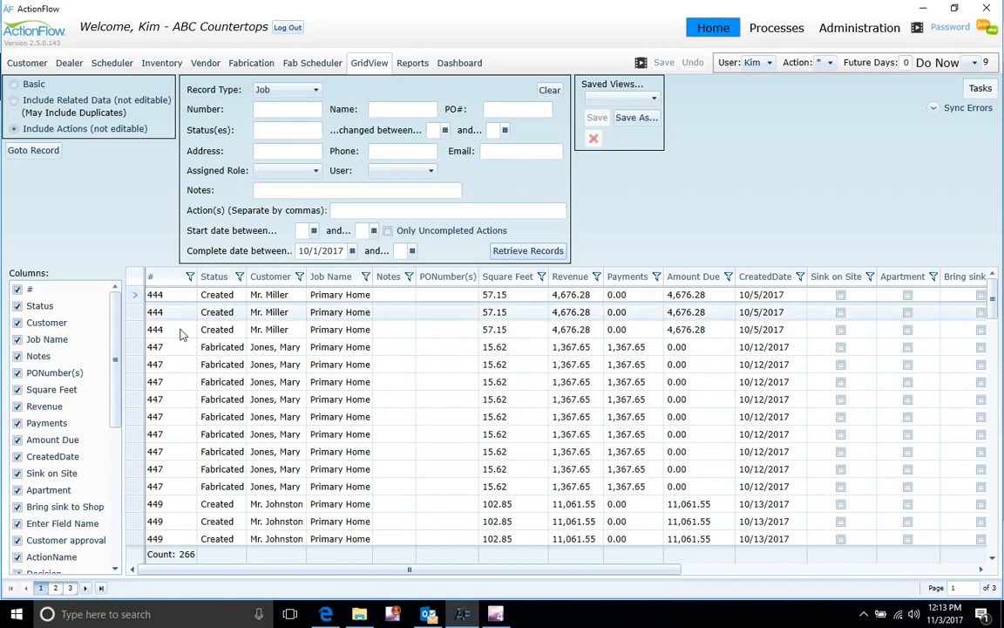
# Step: Look through the action name, decision and start date columns of the retrieved jobs, and clear the search
pyautogui.moveTo(558, 569); pyautogui.dragTo(716, 571)
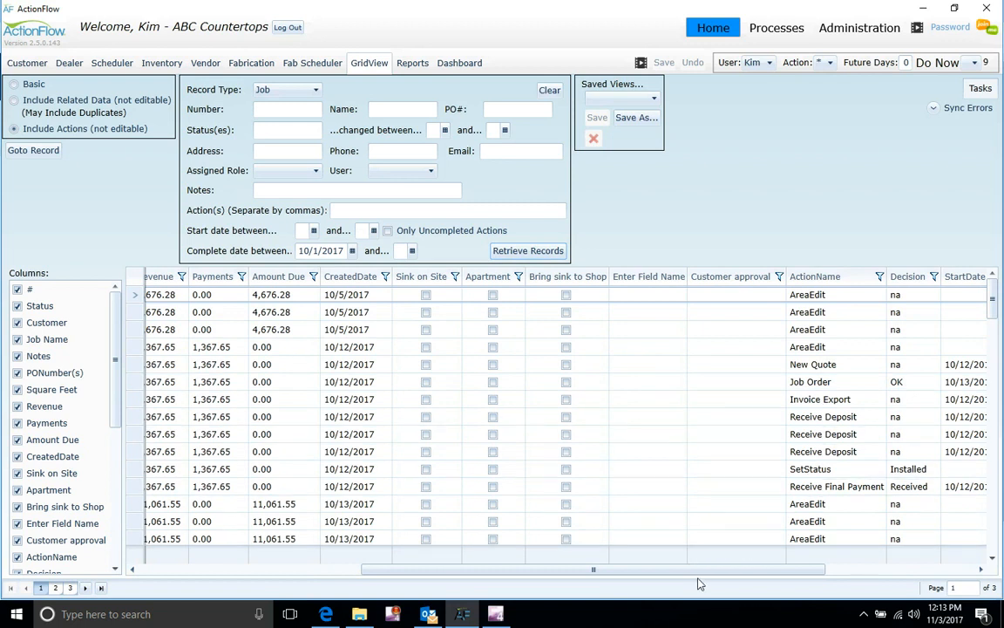
pyautogui.moveTo(702, 573); pyautogui.dragTo(316, 623)
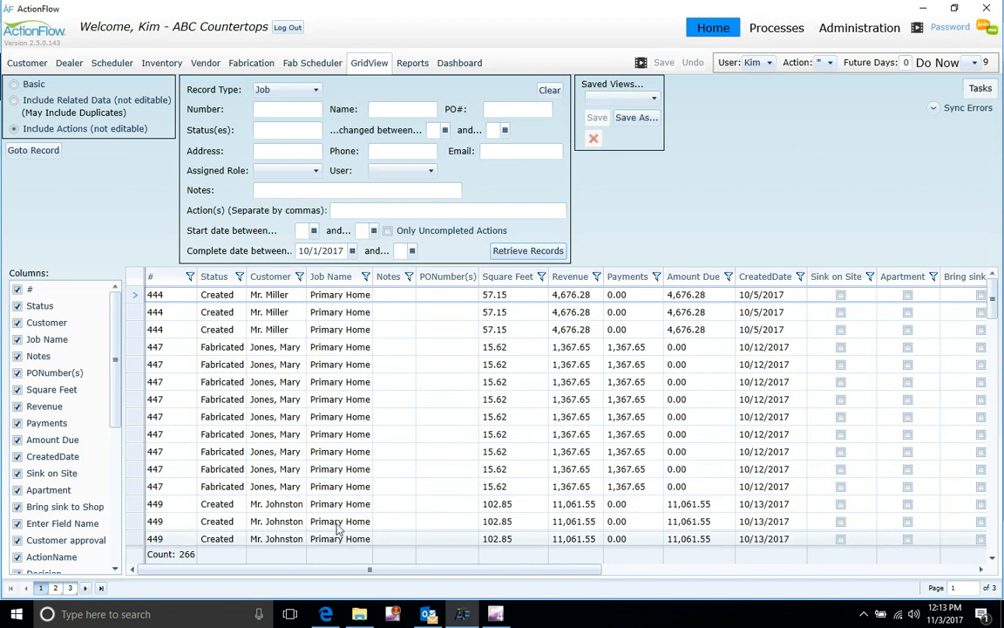
pyautogui.click(620, 569)
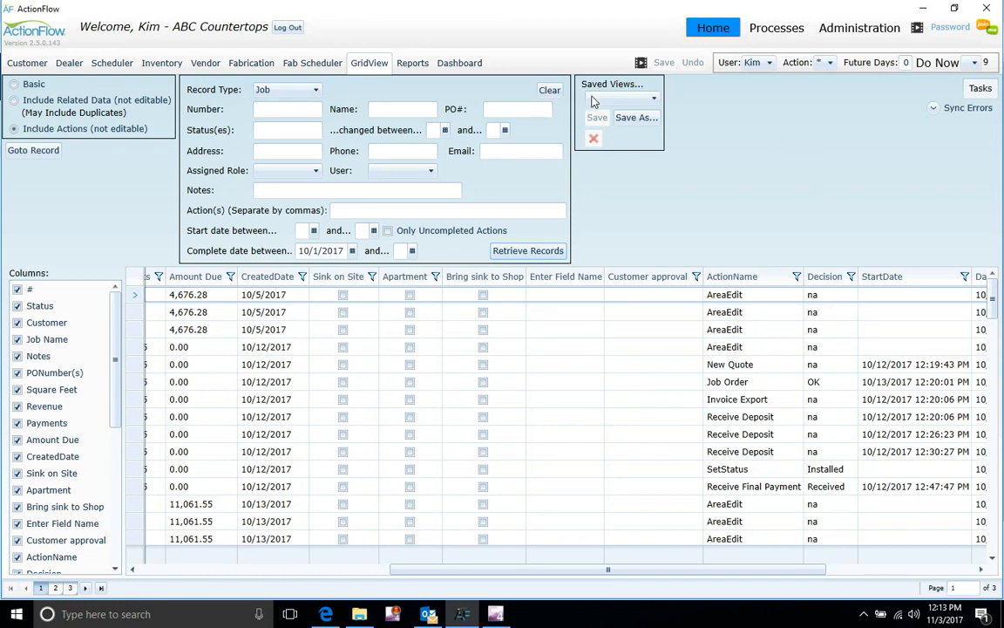
pyautogui.click(548, 95)
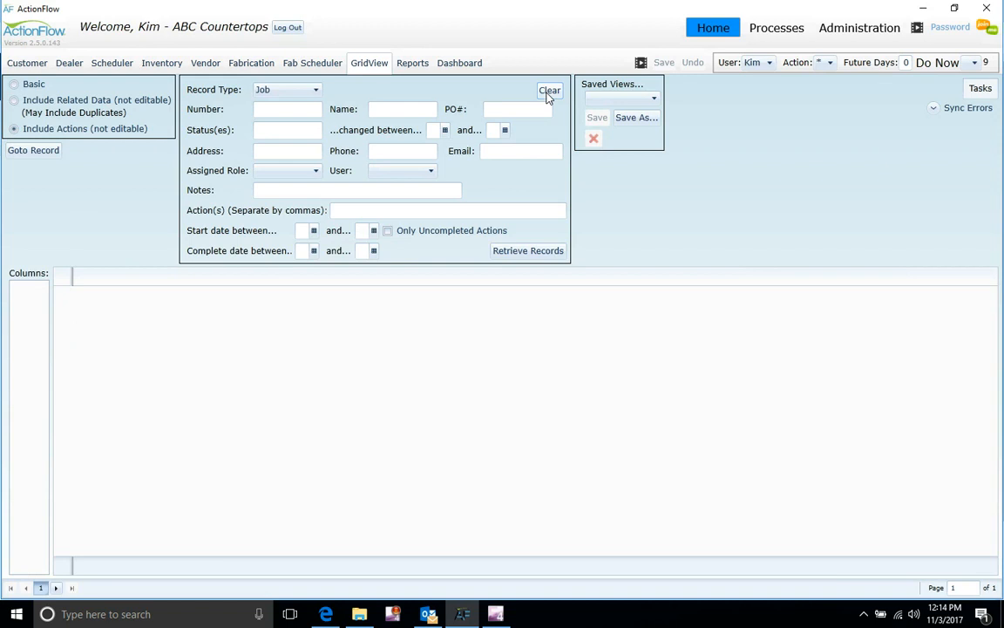
# Step: Filter the job search by the status Accepted, try retrieving with actions, and switch to the basic view to list the jobs
pyautogui.click(287, 131)
pyautogui.write('a')
pyautogui.click(281, 153)
pyautogui.click(537, 256)
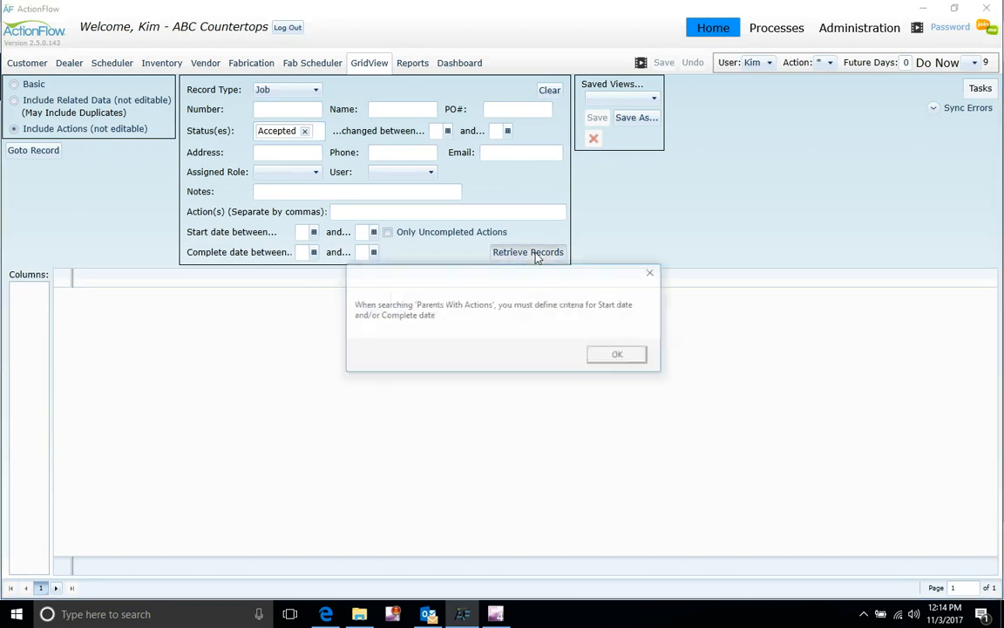
pyautogui.click(617, 357)
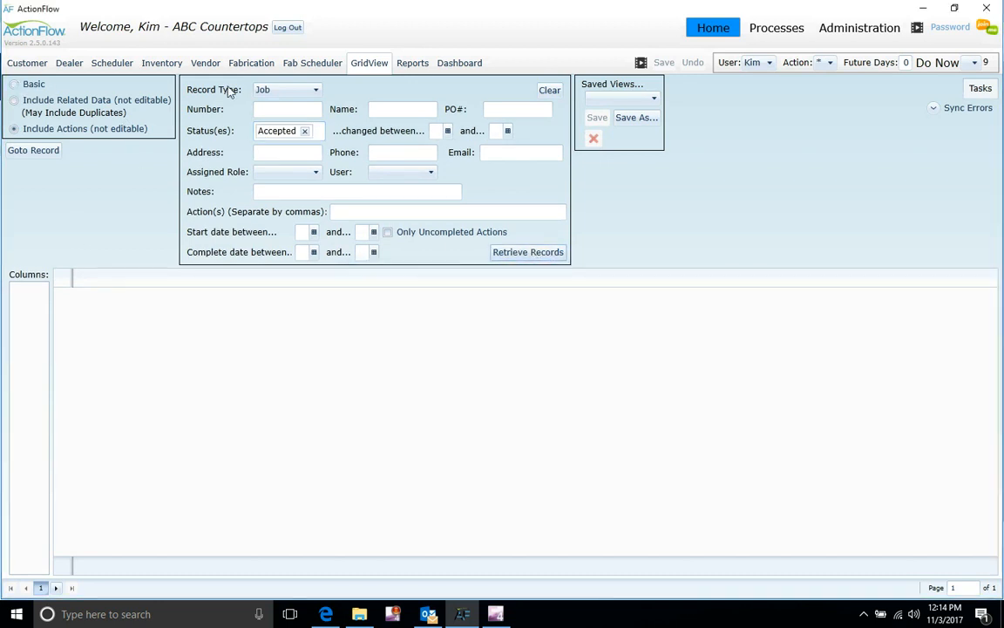
pyautogui.click(14, 84)
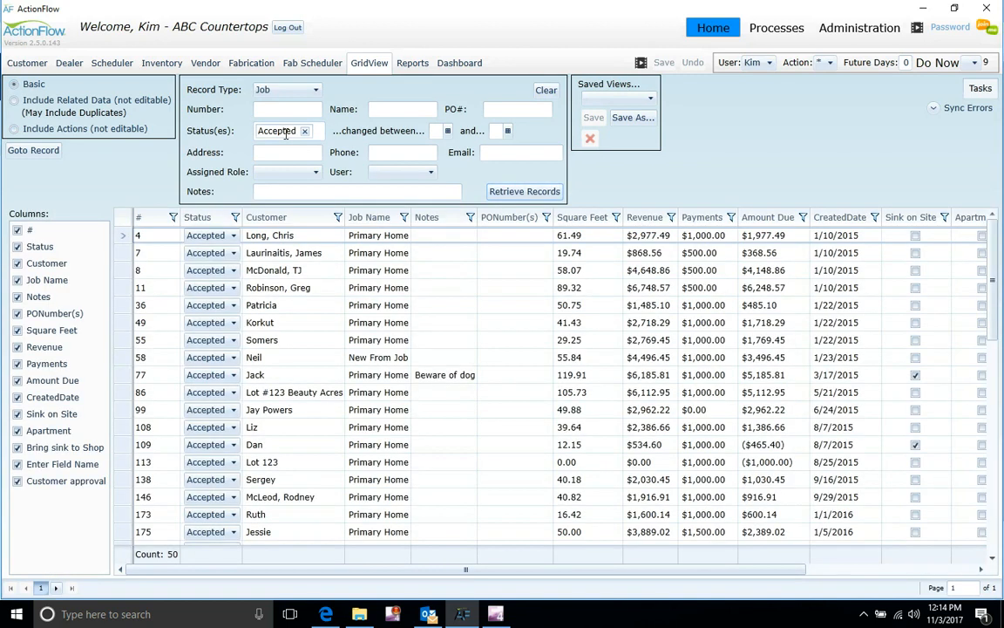
# Step: Load the saved views Accepted Jobs and Used Inventory (System), and return to Accepted Jobs
pyautogui.click(615, 98)
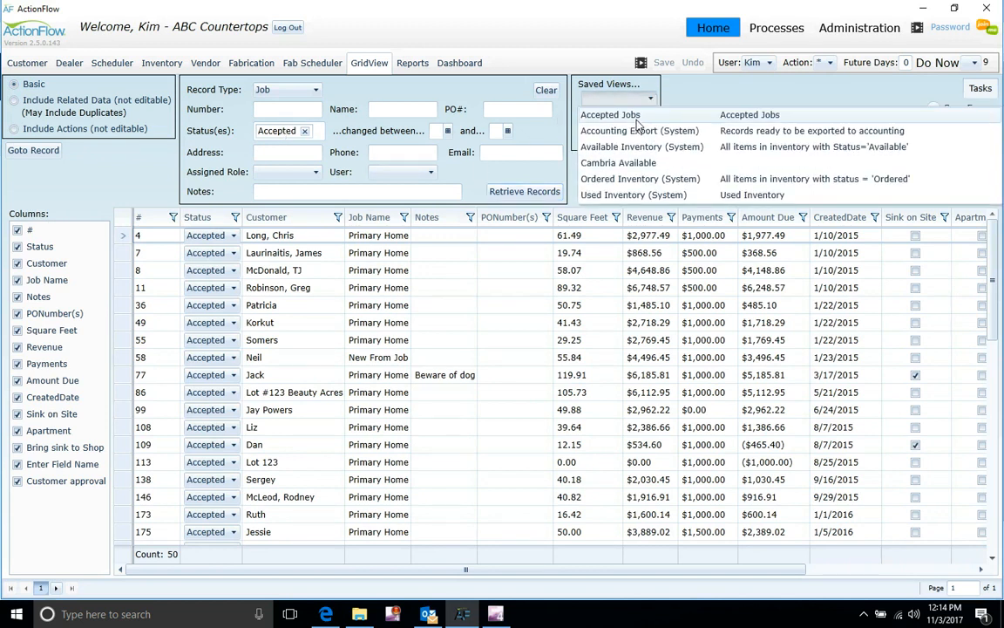
pyautogui.click(636, 115)
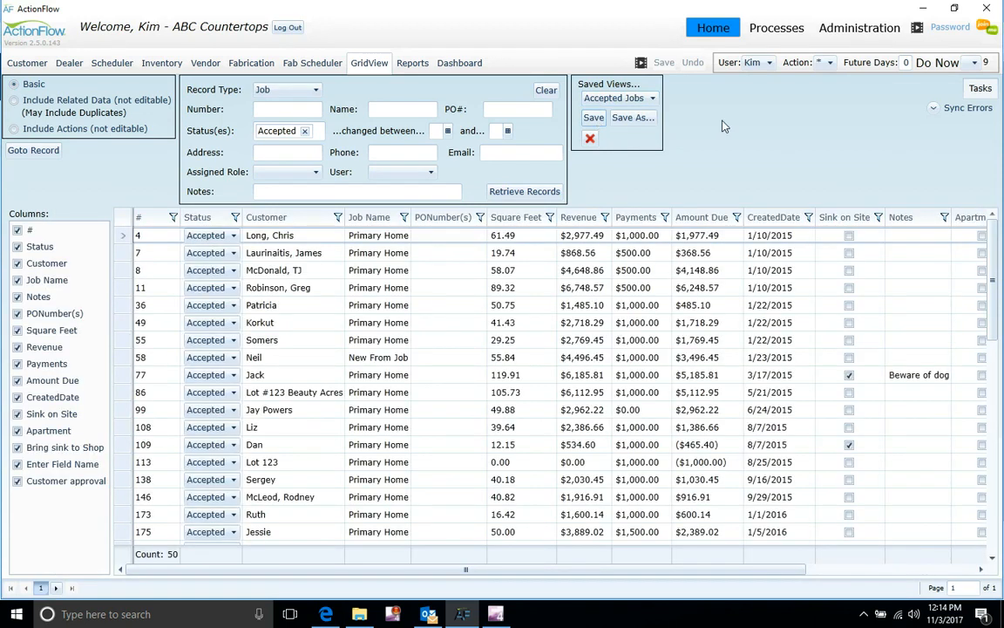
pyautogui.click(652, 98)
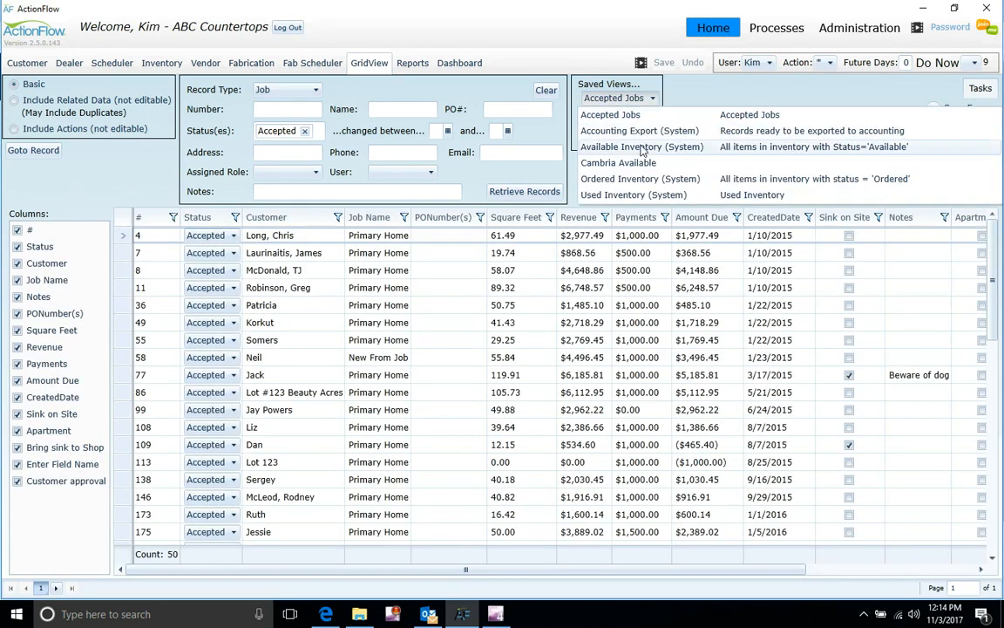
pyautogui.click(642, 148)
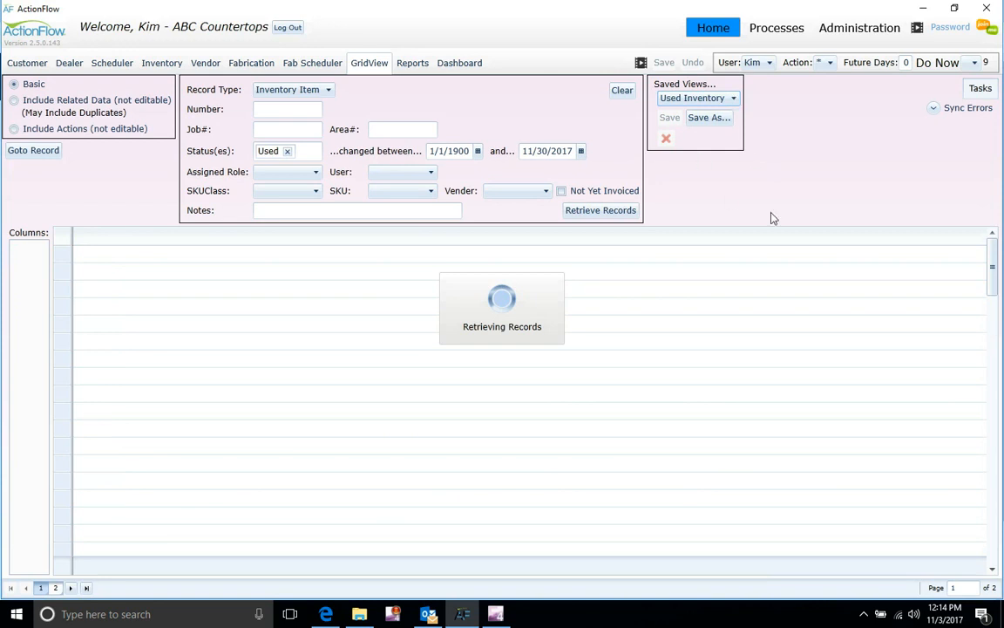
pyautogui.click(733, 97)
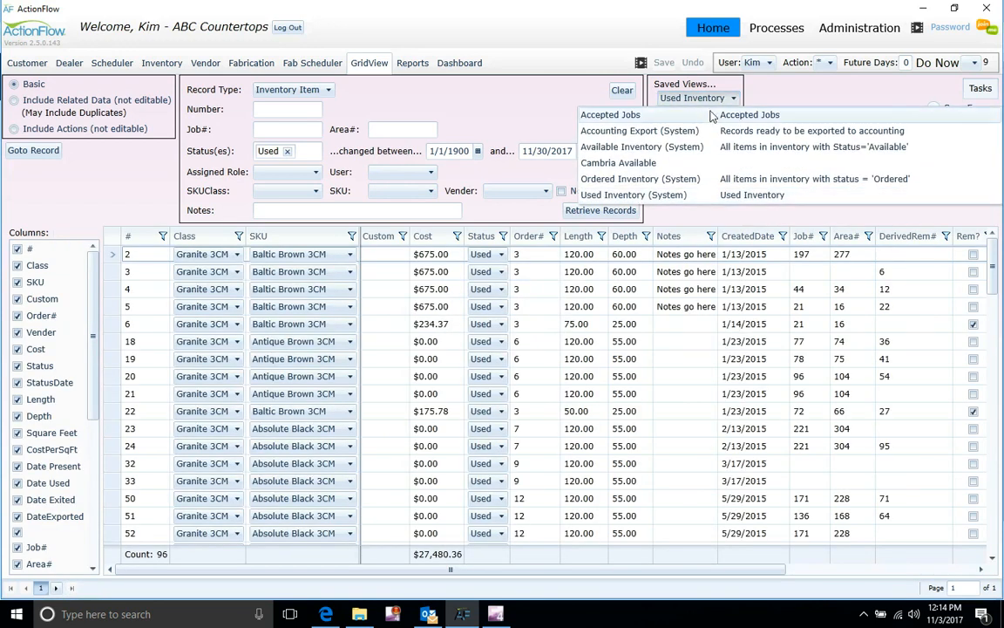
pyautogui.click(706, 116)
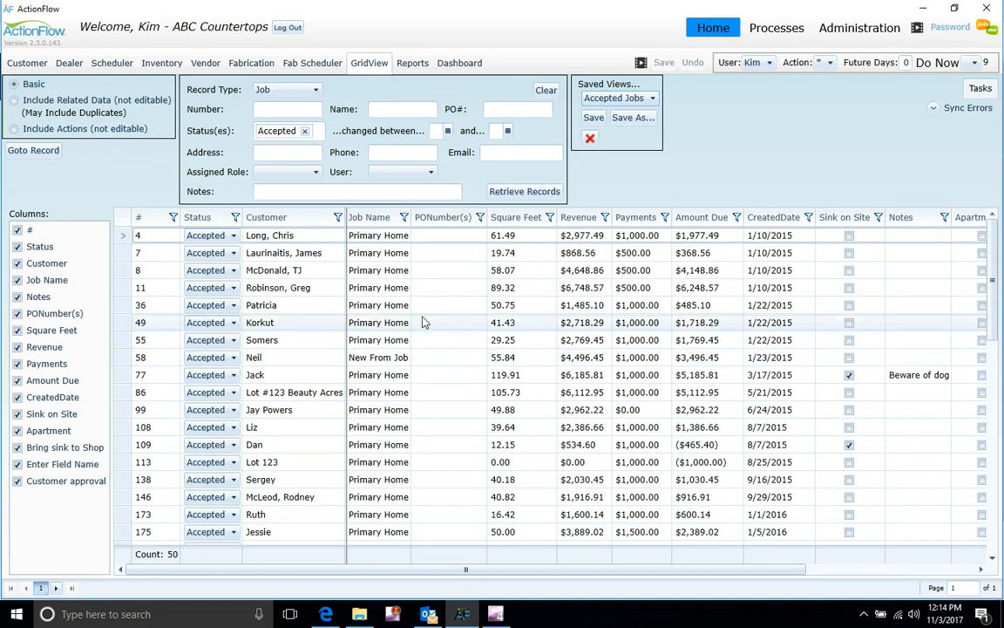
# Step: Hide the Apartment column in the job grid and show it again
pyautogui.click(18, 430)
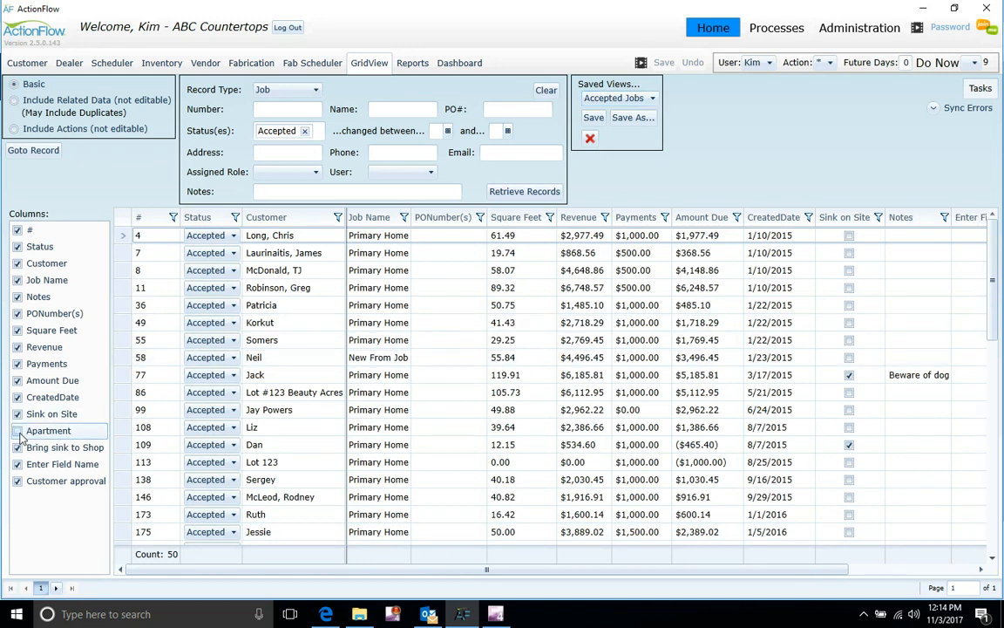
pyautogui.click(17, 431)
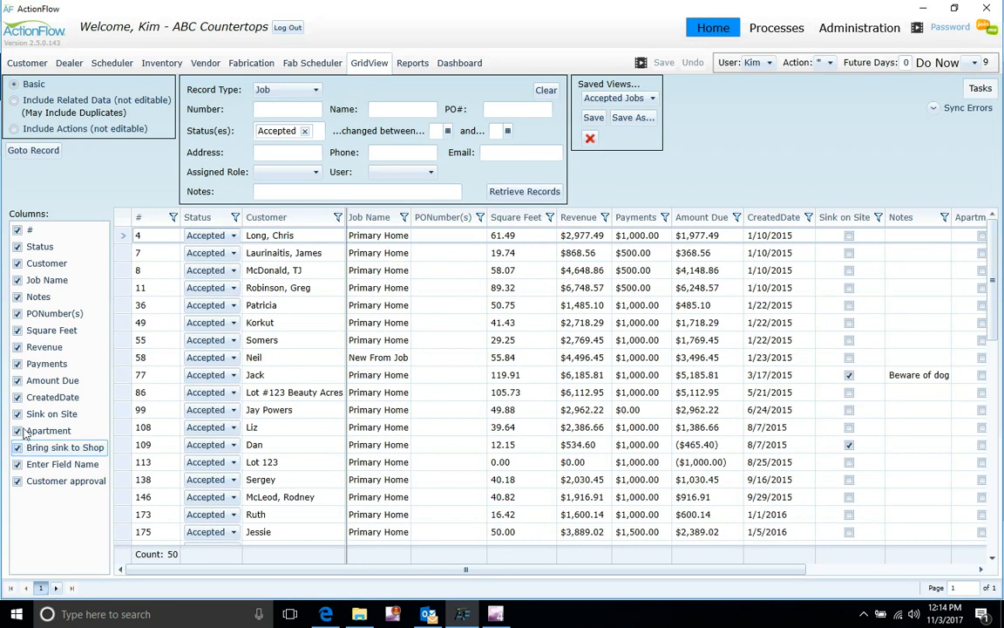
# Step: Go to the full record of the fifth job in the grid, view its customer page, and return to GridView
pyautogui.click(121, 307)
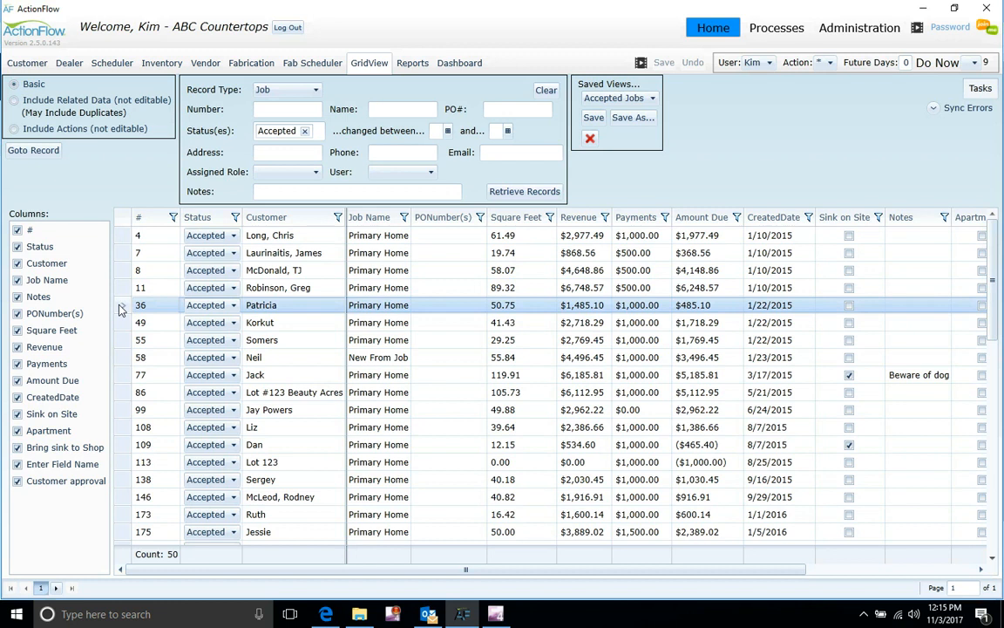
pyautogui.click(29, 151)
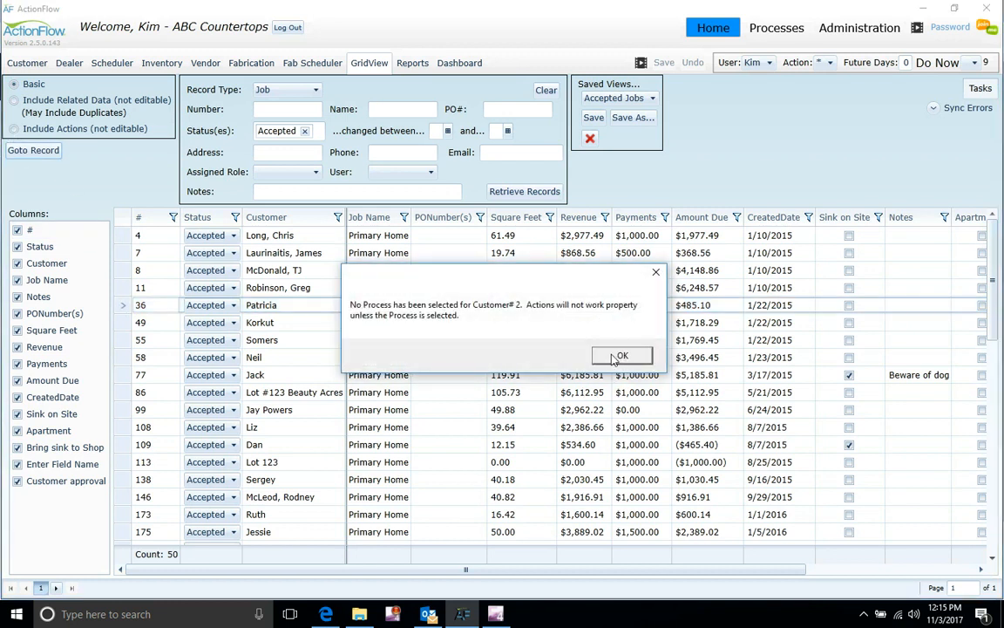
pyautogui.click(618, 356)
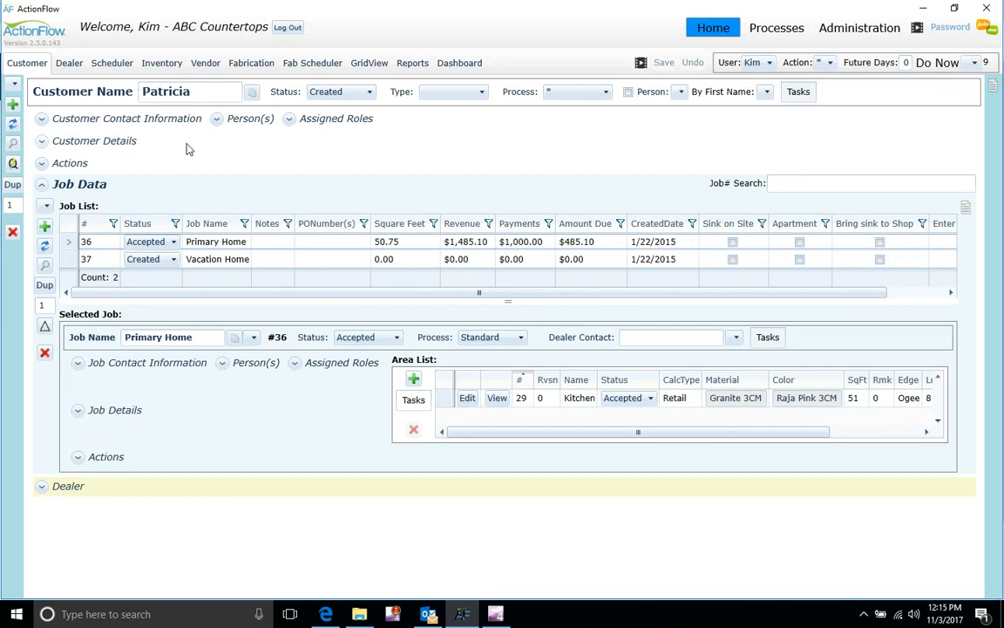
pyautogui.click(369, 64)
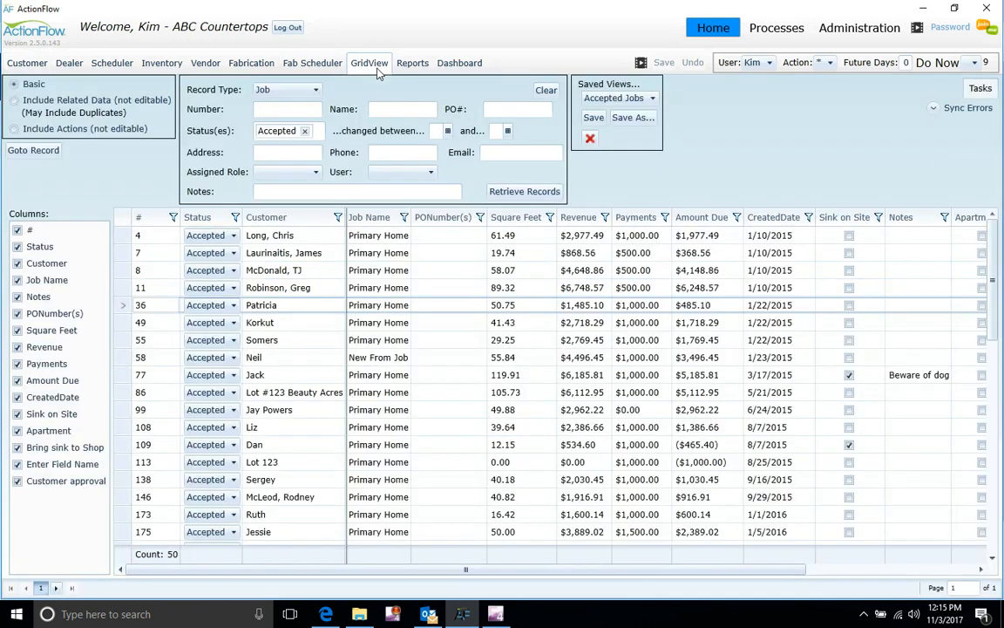
# Step: Look at the export and invoice tasks offered for the retrieved jobs without running any
pyautogui.click(979, 88)
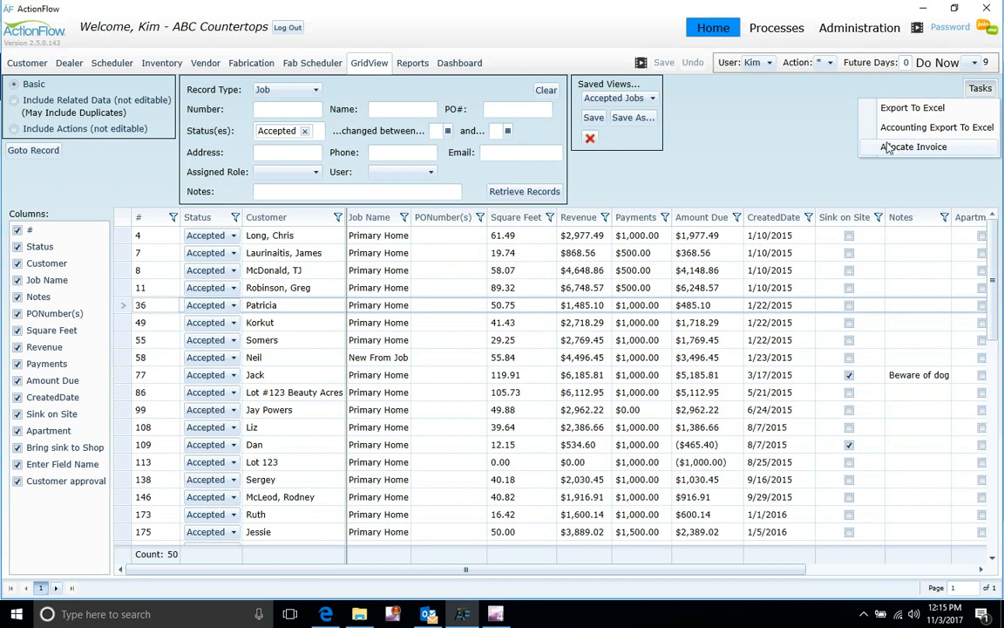
pyautogui.click(630, 5)
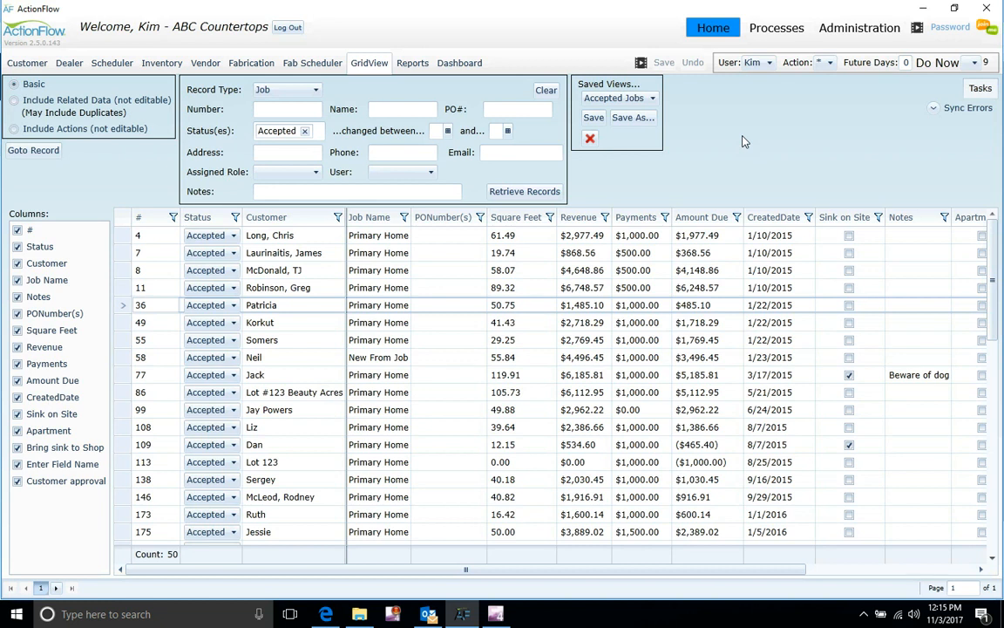